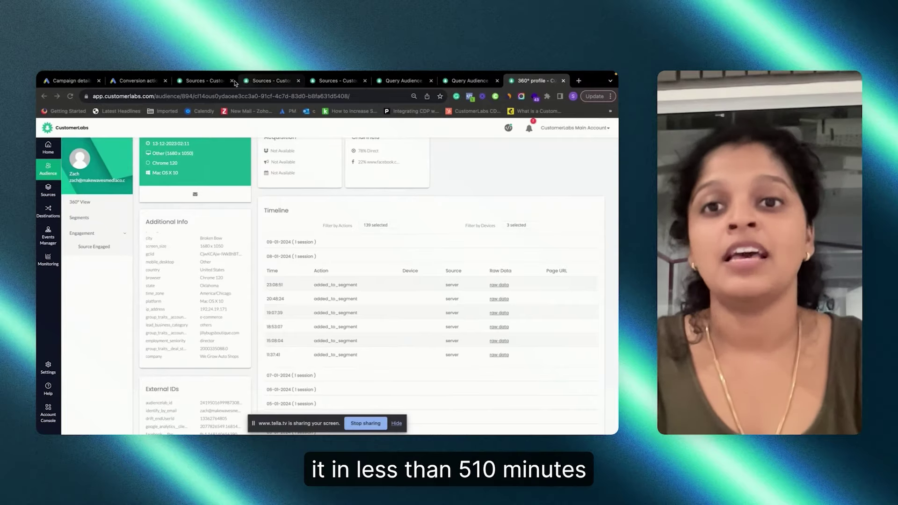
Switch to the Sources page and look over the list of connected sources.
{"action": "left_click", "coordinate": [203, 81]}
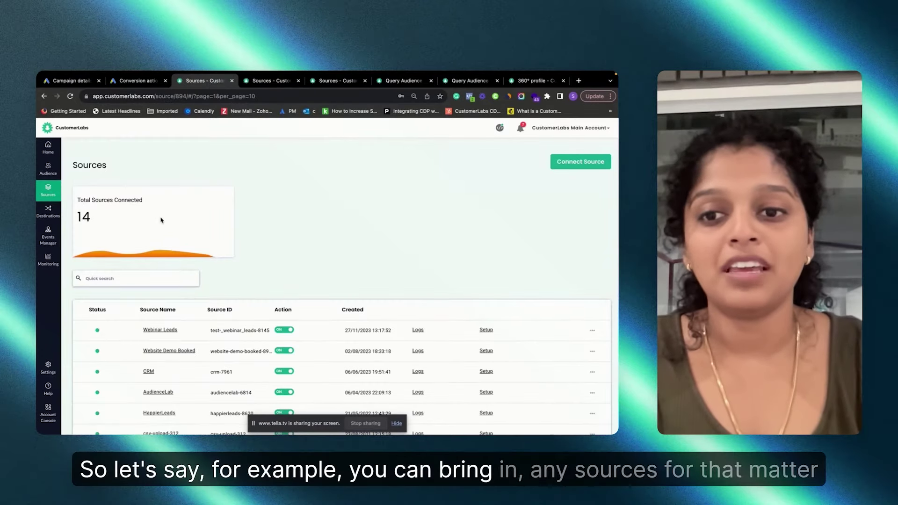
{"action": "scroll", "coordinate": [149, 226], "scroll_direction": "down", "scroll_amount": 3}
{"action": "scroll", "coordinate": [313, 256], "scroll_direction": "up", "scroll_amount": 4}
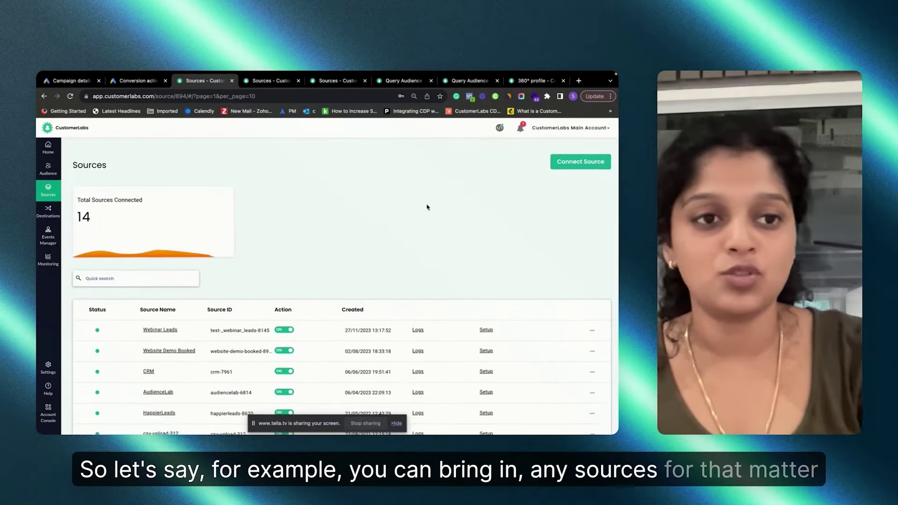
Start connecting a source and browse the available platforms, including Custom Source.
{"action": "left_click", "coordinate": [593, 164]}
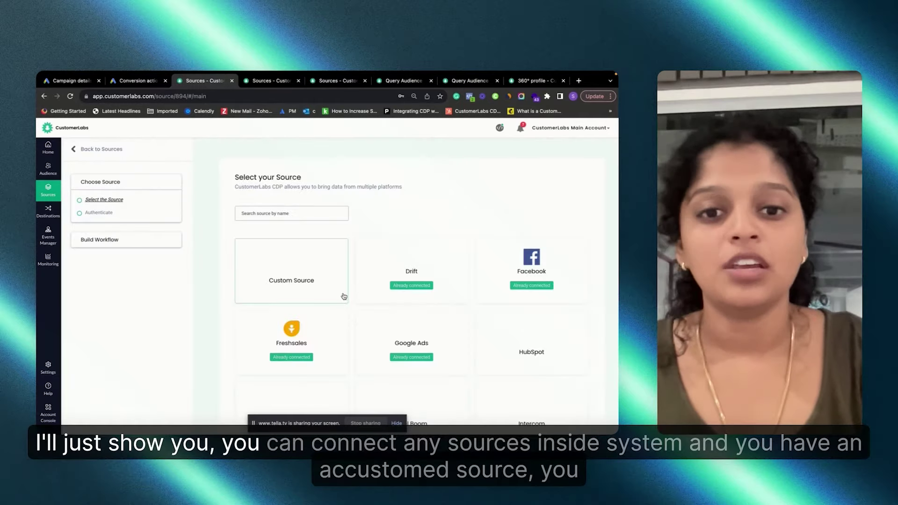
{"action": "scroll", "coordinate": [343, 297], "scroll_direction": "down", "scroll_amount": 6}
{"action": "scroll", "coordinate": [344, 296], "scroll_direction": "up", "scroll_amount": 6}
{"action": "scroll", "coordinate": [344, 296], "scroll_direction": "down", "scroll_amount": 1}
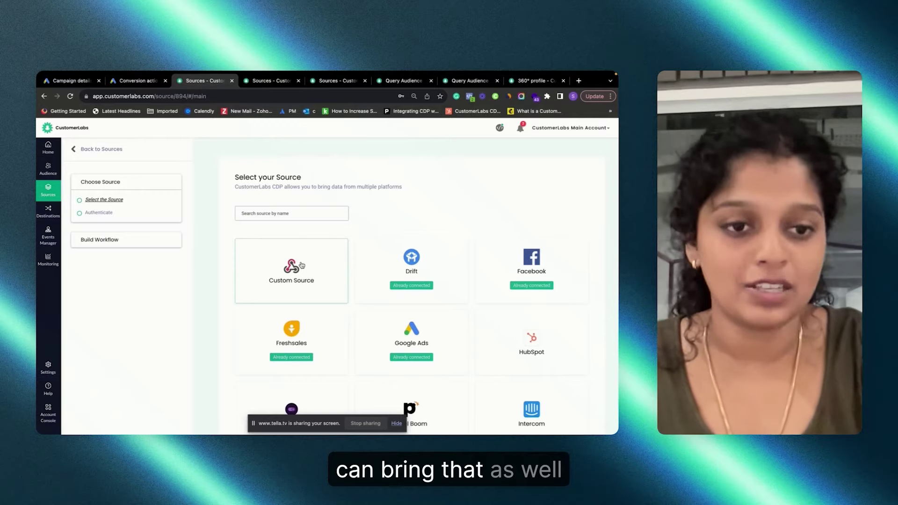
{"action": "scroll", "coordinate": [302, 265], "scroll_direction": "down", "scroll_amount": 5}
{"action": "scroll", "coordinate": [302, 265], "scroll_direction": "up", "scroll_amount": 3}
{"action": "scroll", "coordinate": [301, 266], "scroll_direction": "up", "scroll_amount": 3}
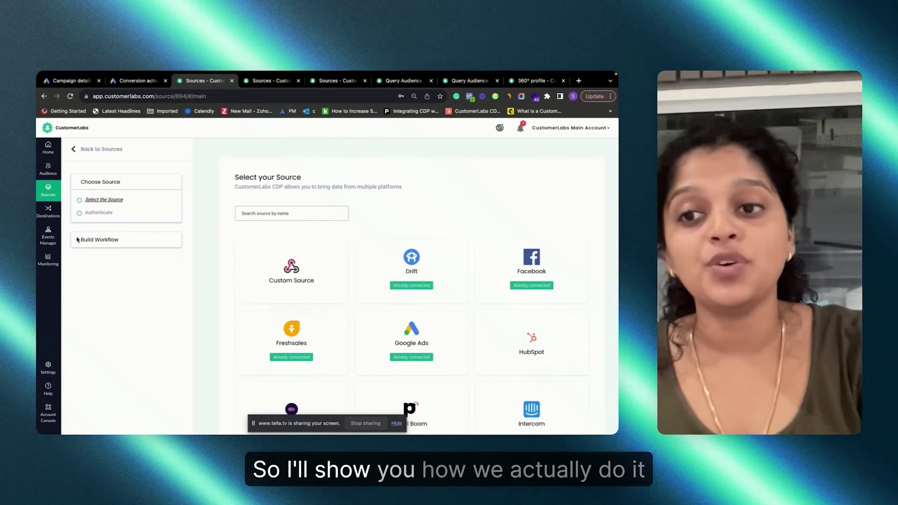
Open the CRM source's Qualified Lead workflow and review its setup, selected data and deal_stage filter for incoming data.
{"action": "left_click", "coordinate": [272, 81]}
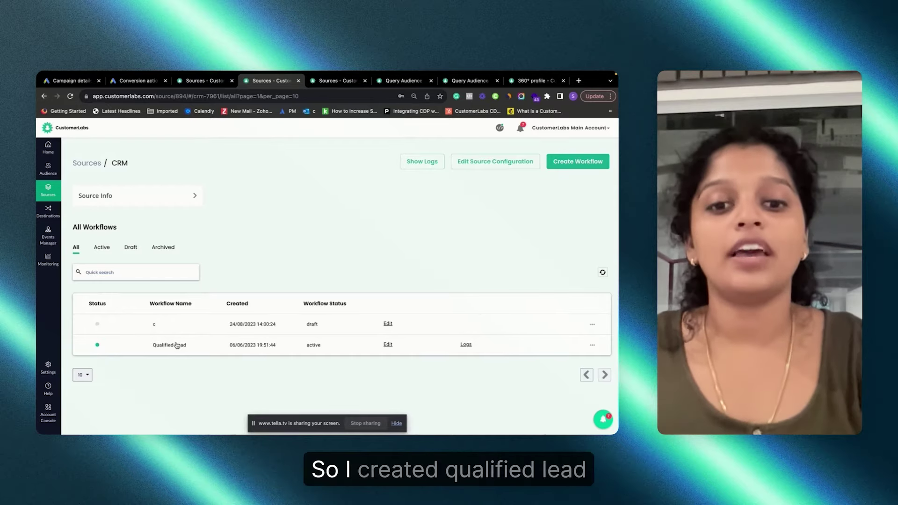
{"action": "left_click", "coordinate": [388, 345]}
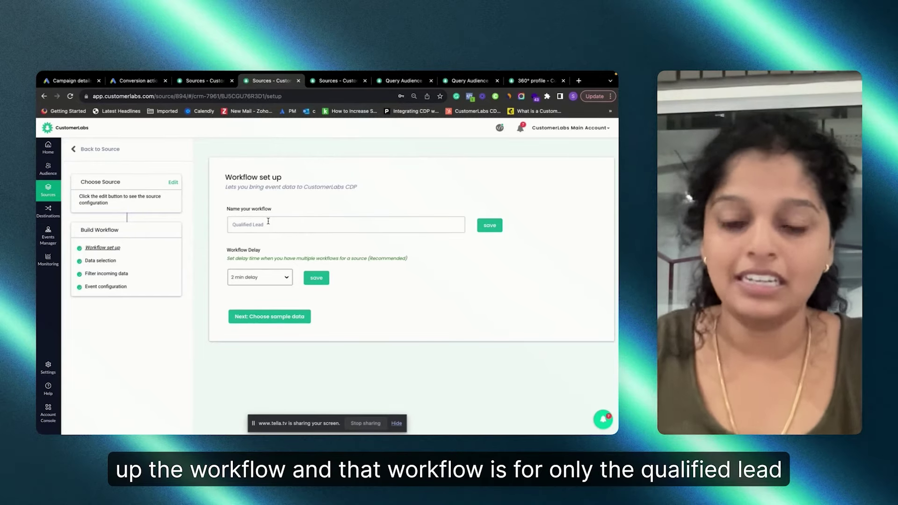
{"action": "left_click", "coordinate": [99, 262]}
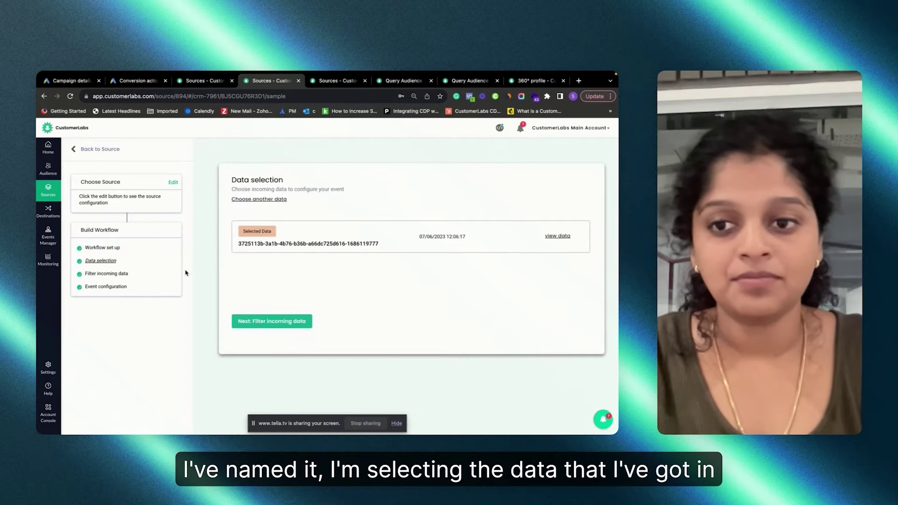
{"action": "left_click", "coordinate": [106, 274]}
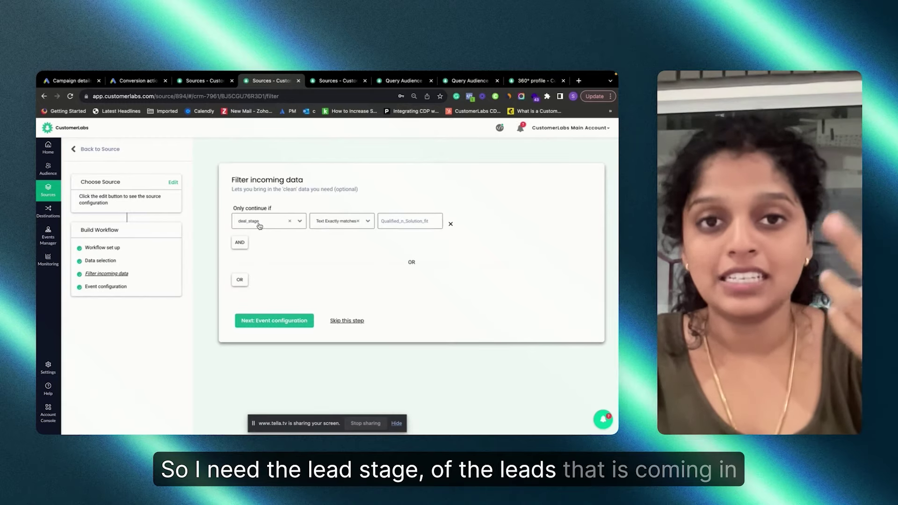
{"action": "scroll", "coordinate": [419, 224], "scroll_direction": "down", "scroll_amount": 1}
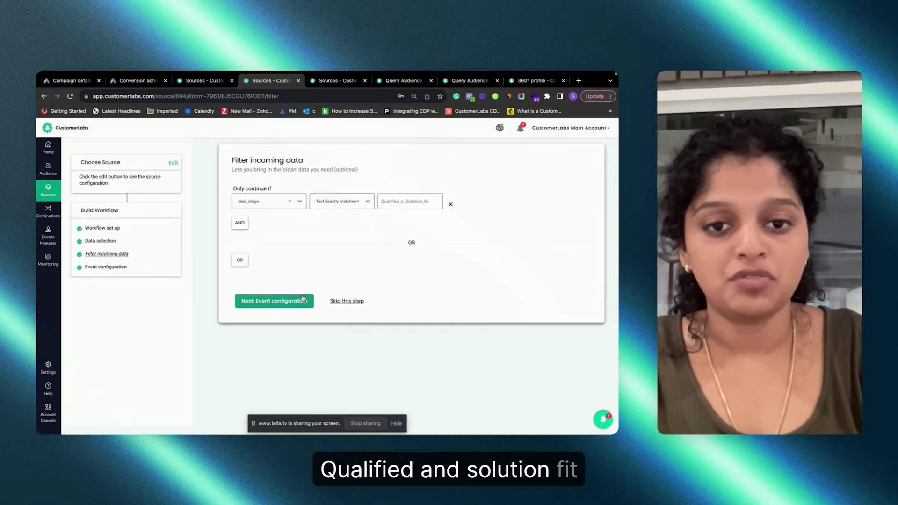
{"action": "left_click", "coordinate": [352, 303]}
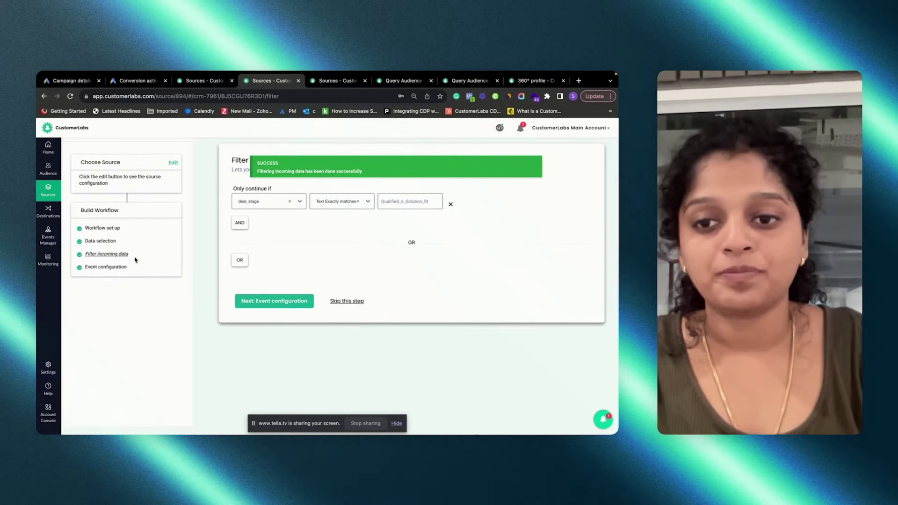
Review the workflow's event configuration, covering event name, user identity mapping and the event properties mapping.
{"action": "left_click", "coordinate": [114, 267]}
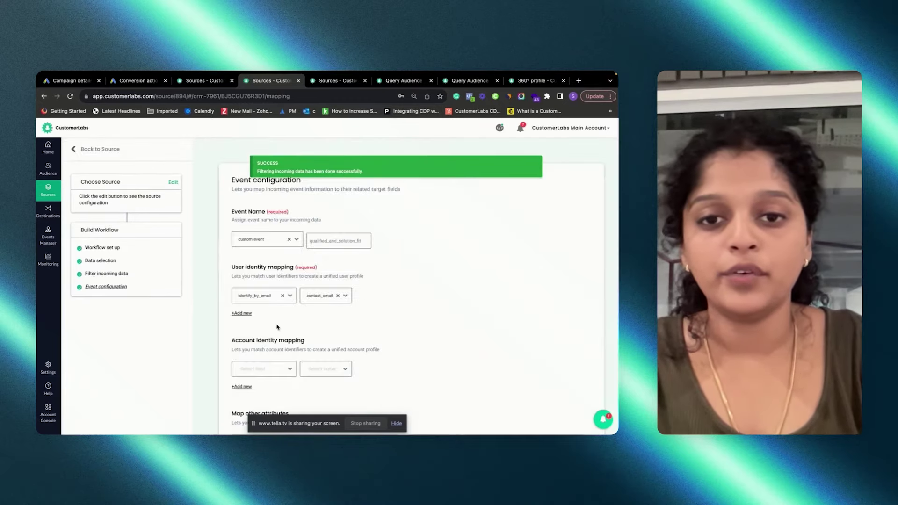
{"action": "scroll", "coordinate": [278, 327], "scroll_direction": "down", "scroll_amount": 1}
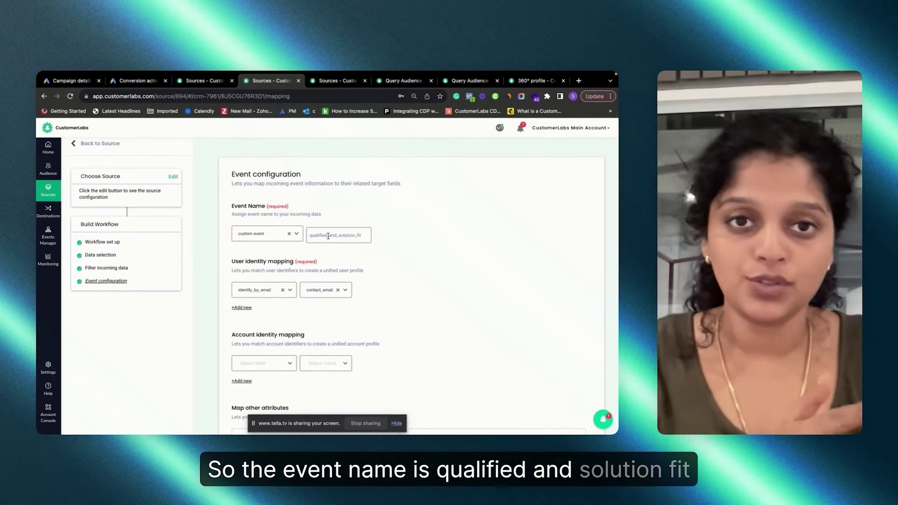
{"action": "scroll", "coordinate": [304, 248], "scroll_direction": "down", "scroll_amount": 2}
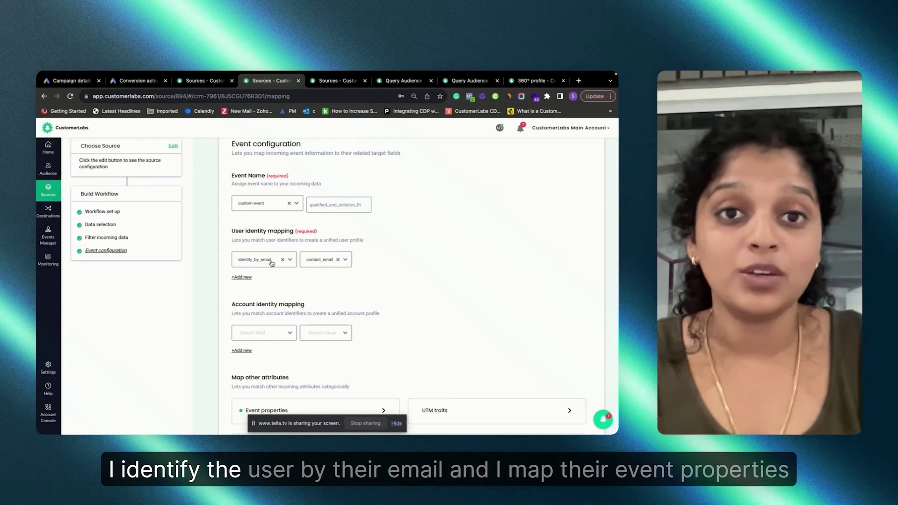
{"action": "scroll", "coordinate": [325, 276], "scroll_direction": "down", "scroll_amount": 5}
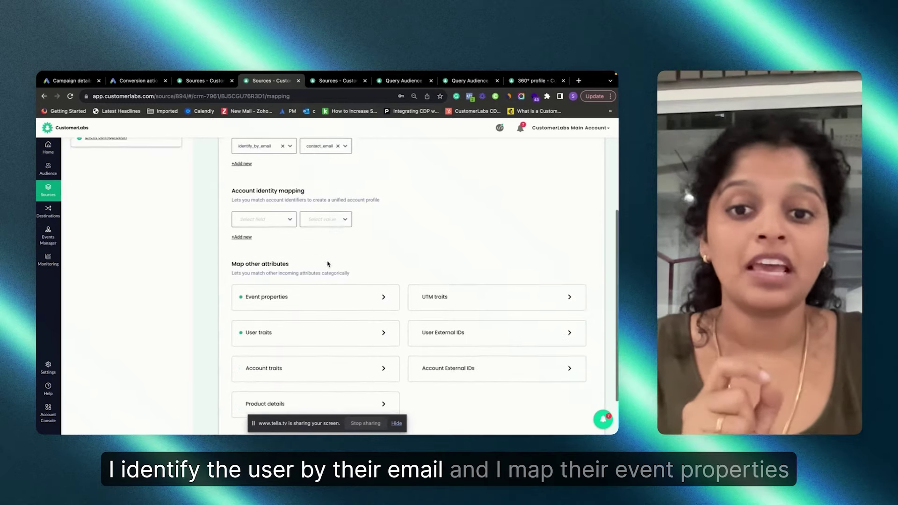
{"action": "left_click", "coordinate": [321, 291]}
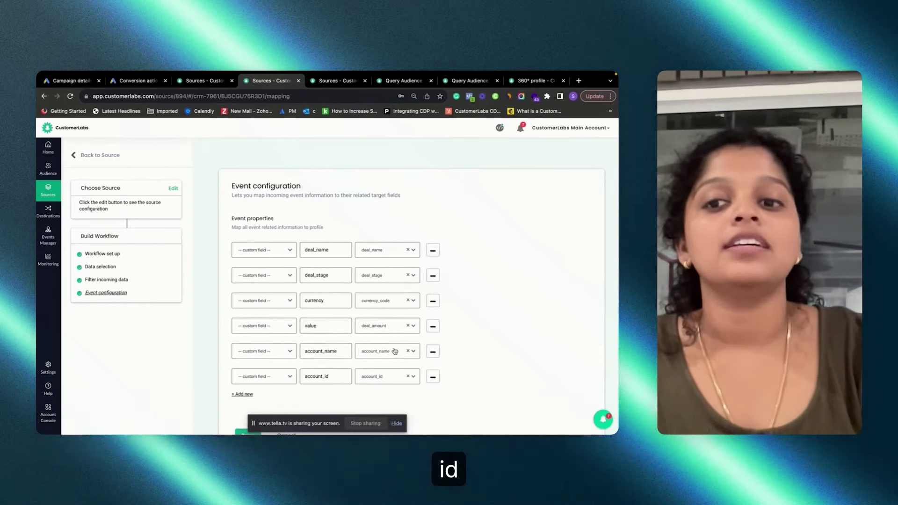
{"action": "scroll", "coordinate": [331, 335], "scroll_direction": "down", "scroll_amount": 1}
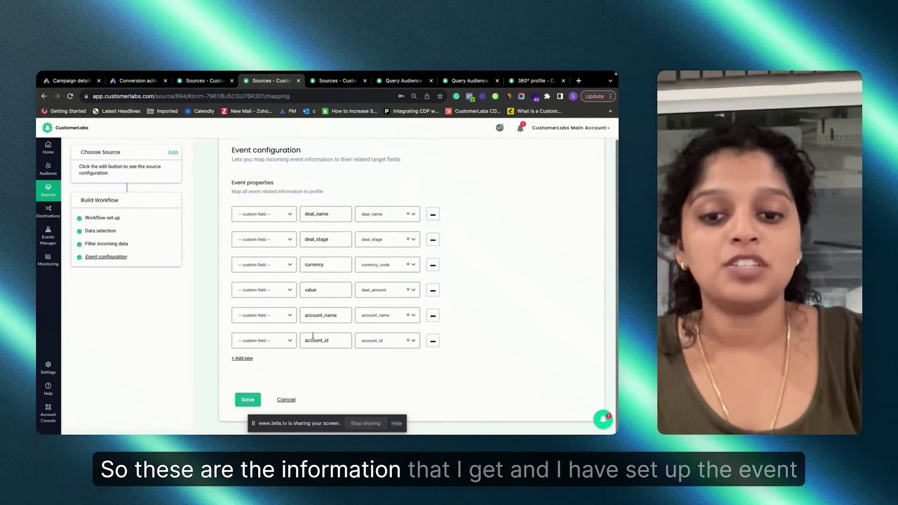
{"action": "left_click", "coordinate": [244, 408]}
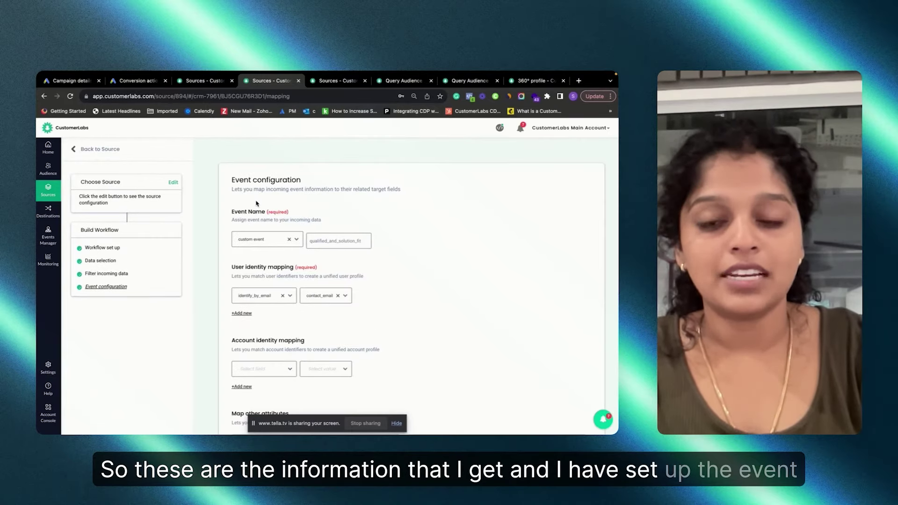
Leave the workflow for the Destinations page and open the Google Adwords customization options.
{"action": "left_click", "coordinate": [46, 213]}
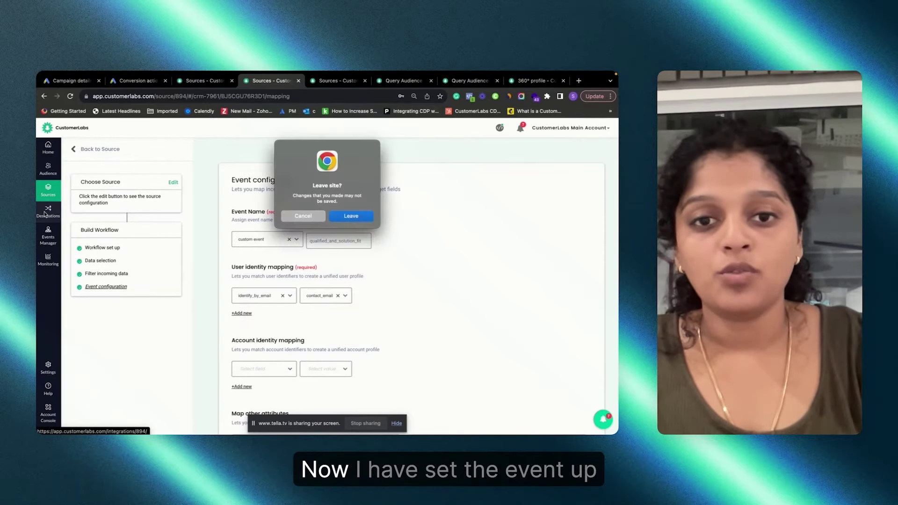
{"action": "left_click", "coordinate": [351, 217]}
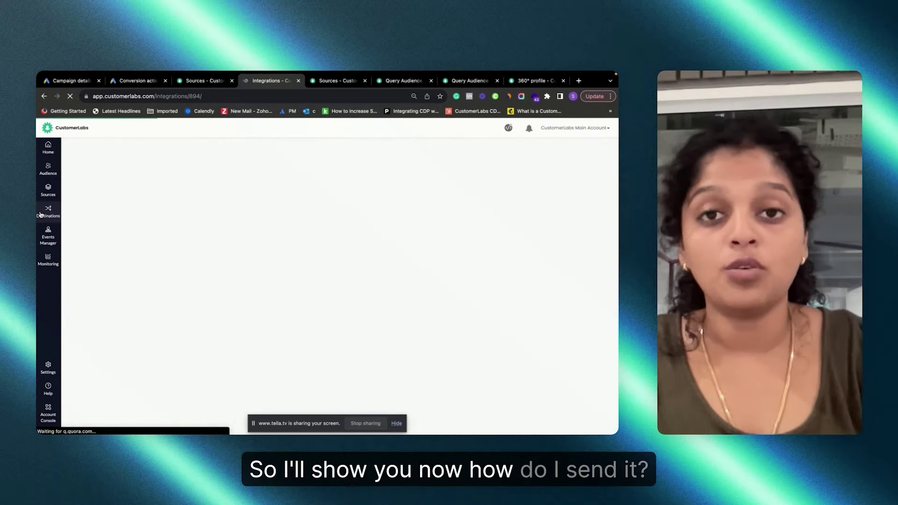
{"action": "scroll", "coordinate": [258, 323], "scroll_direction": "down", "scroll_amount": 8}
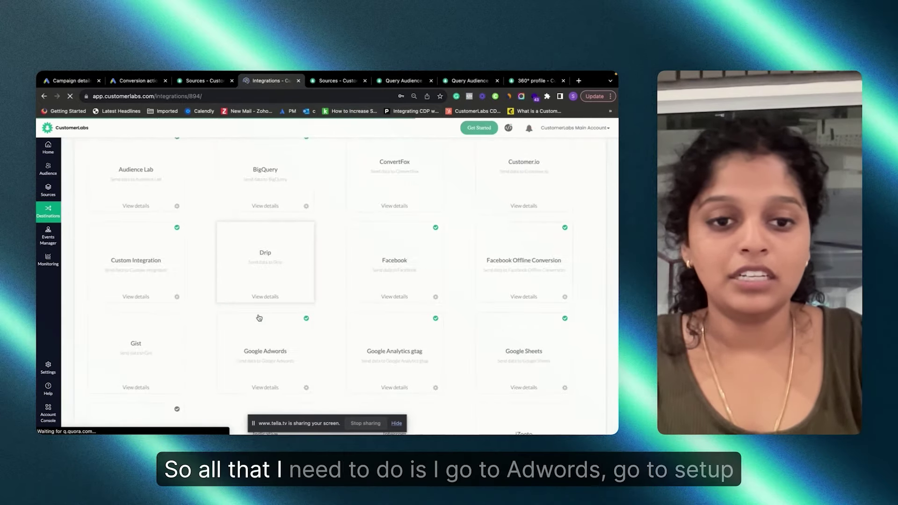
{"action": "left_click", "coordinate": [260, 307]}
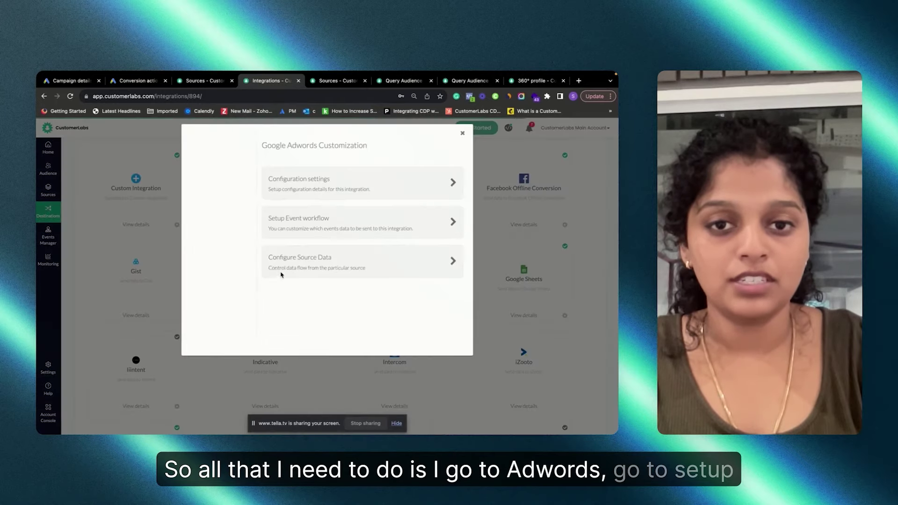
{"action": "left_click", "coordinate": [325, 224]}
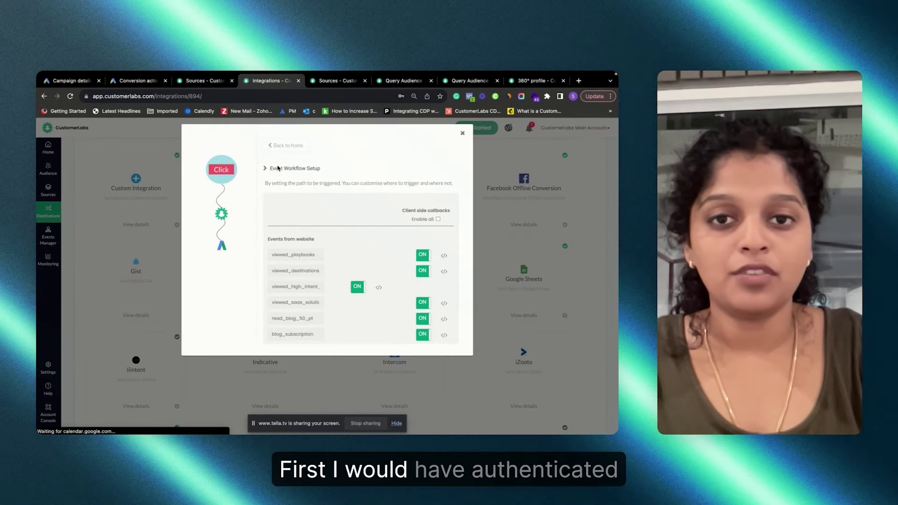
{"action": "left_click", "coordinate": [284, 146]}
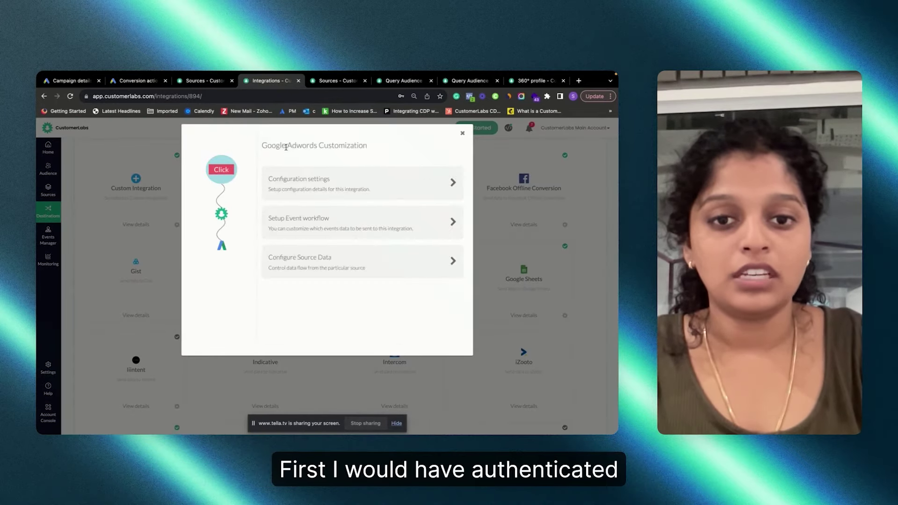
Examine the Google Adwords configuration settings for authentication, action-to-conversion mapping and enhanced conversion tracking.
{"action": "left_click", "coordinate": [355, 192]}
{"action": "scroll", "coordinate": [356, 252], "scroll_direction": "down", "scroll_amount": 4}
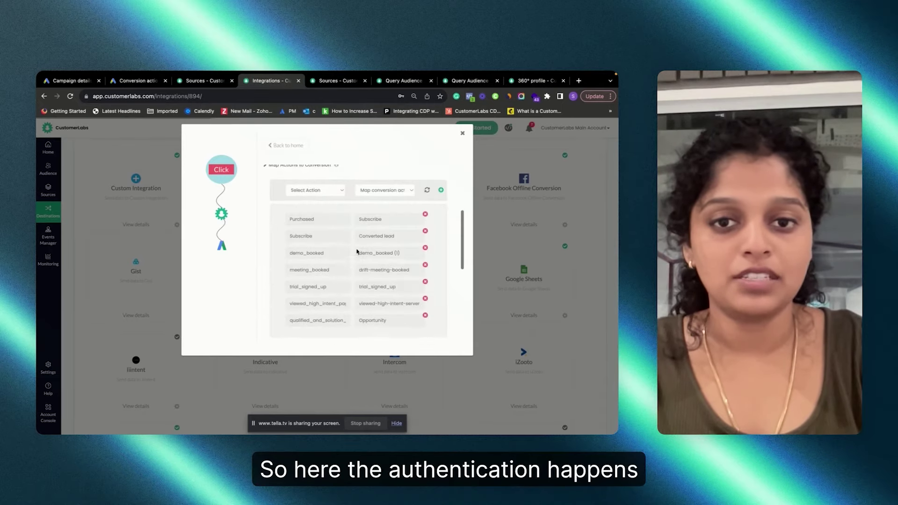
{"action": "scroll", "coordinate": [356, 252], "scroll_direction": "up", "scroll_amount": 4}
{"action": "scroll", "coordinate": [339, 280], "scroll_direction": "down", "scroll_amount": 10}
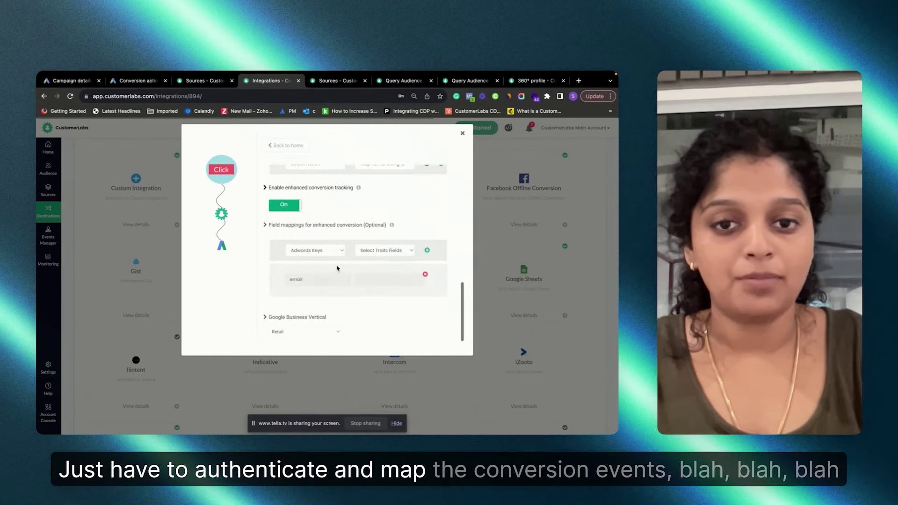
{"action": "scroll", "coordinate": [345, 226], "scroll_direction": "up", "scroll_amount": 2}
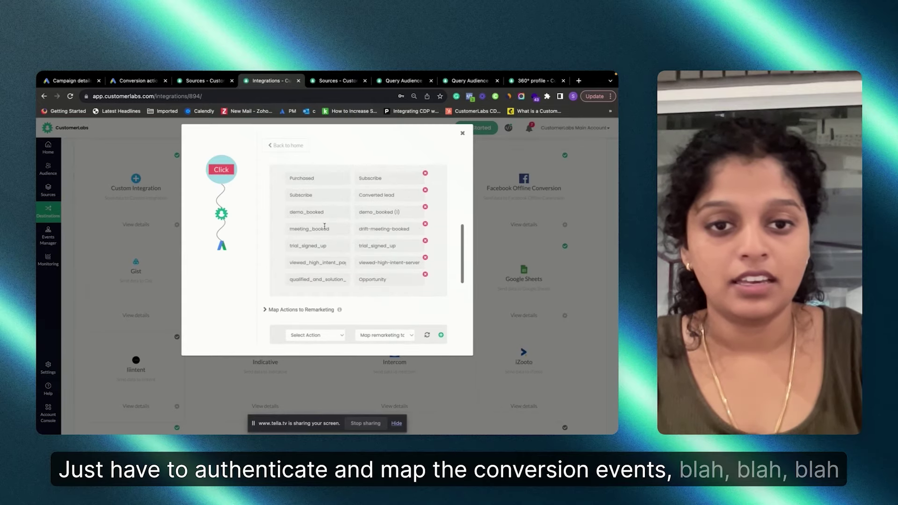
{"action": "scroll", "coordinate": [324, 227], "scroll_direction": "up", "scroll_amount": 8}
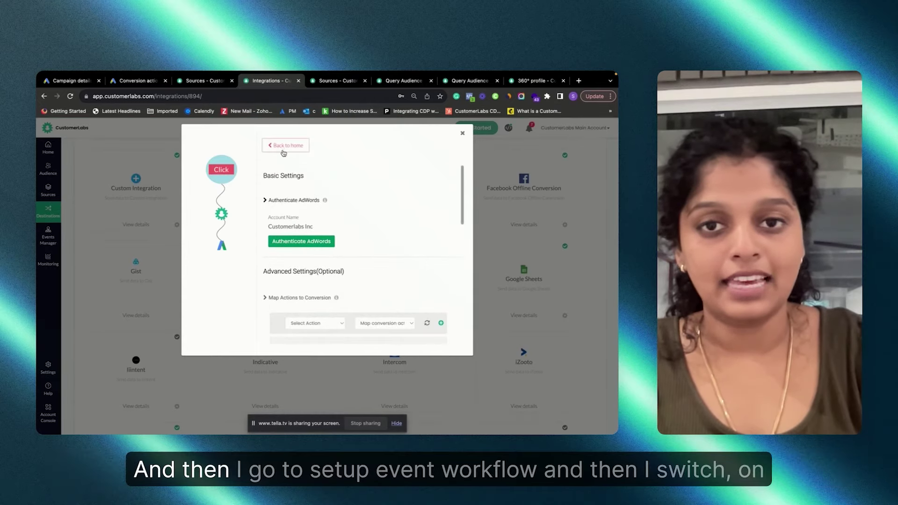
Open the Google Adwords event workflow setup and examine the callback switches down to the events from other sources.
{"action": "left_click", "coordinate": [285, 146]}
{"action": "left_click", "coordinate": [310, 218]}
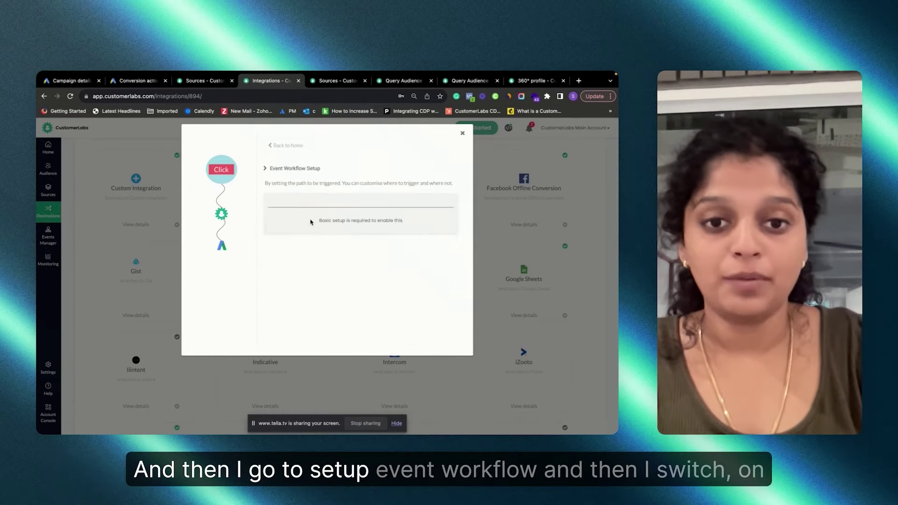
{"action": "scroll", "coordinate": [333, 259], "scroll_direction": "down", "scroll_amount": 2}
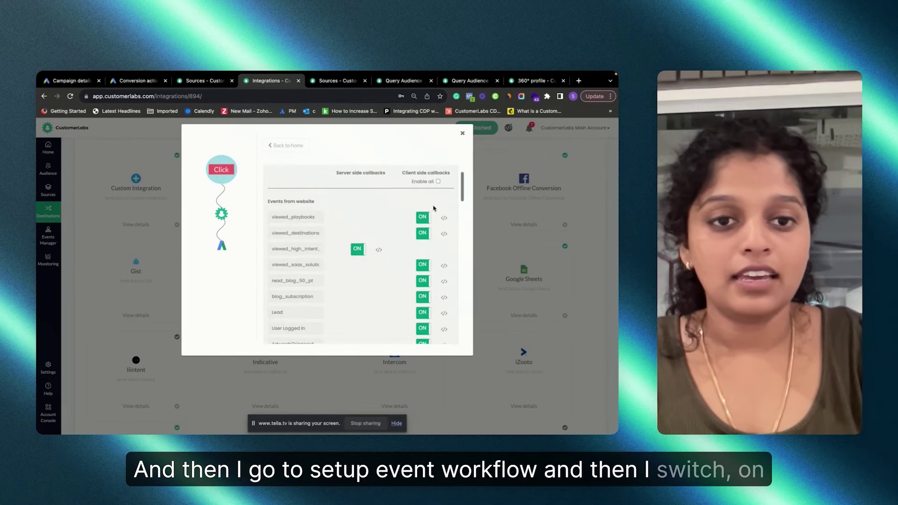
{"action": "scroll", "coordinate": [303, 290], "scroll_direction": "down", "scroll_amount": 10}
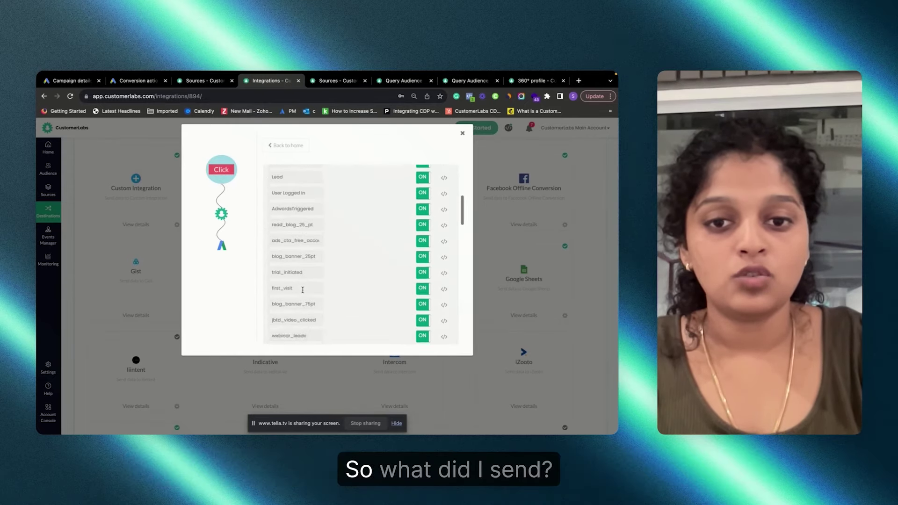
{"action": "scroll", "coordinate": [303, 292], "scroll_direction": "down", "scroll_amount": 10}
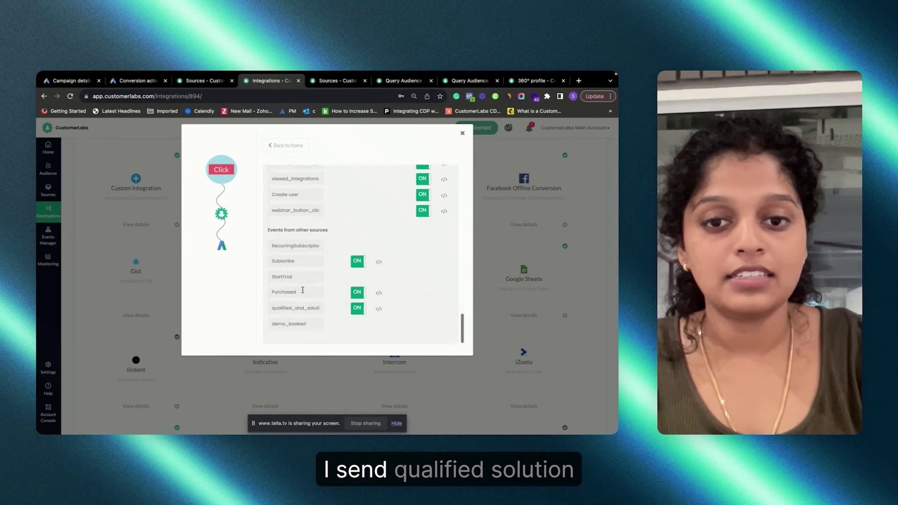
Try to turn off the server side callback for the qualified and solution fit event, then return to the customization options.
{"action": "left_click", "coordinate": [356, 310]}
{"action": "scroll", "coordinate": [414, 314], "scroll_direction": "up", "scroll_amount": 10}
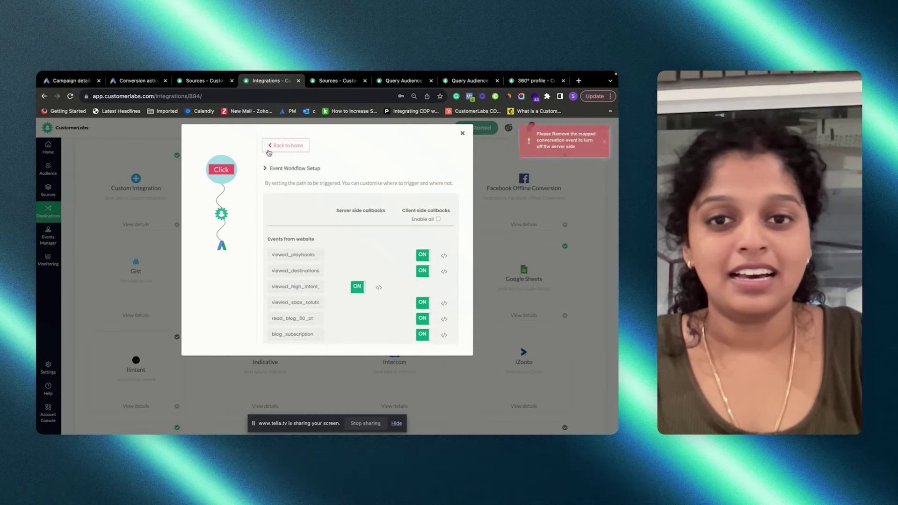
{"action": "scroll", "coordinate": [355, 275], "scroll_direction": "down", "scroll_amount": 10}
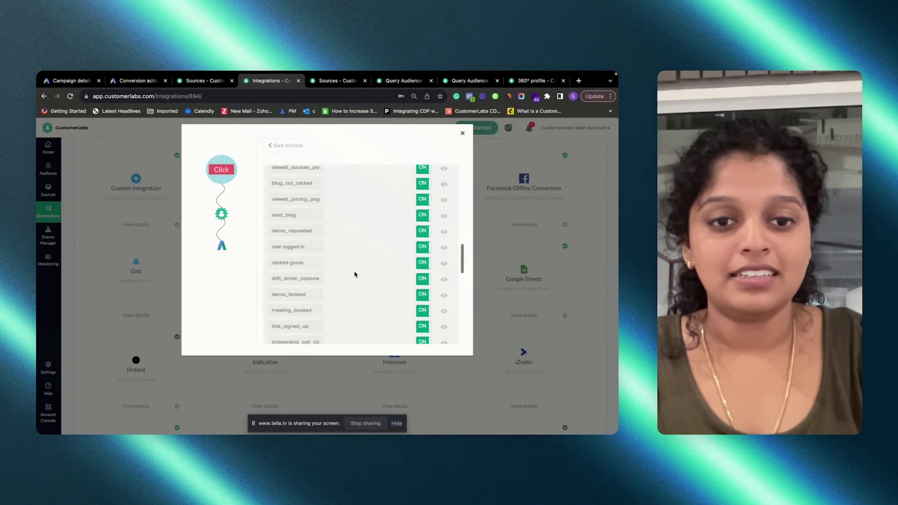
{"action": "left_click", "coordinate": [278, 147]}
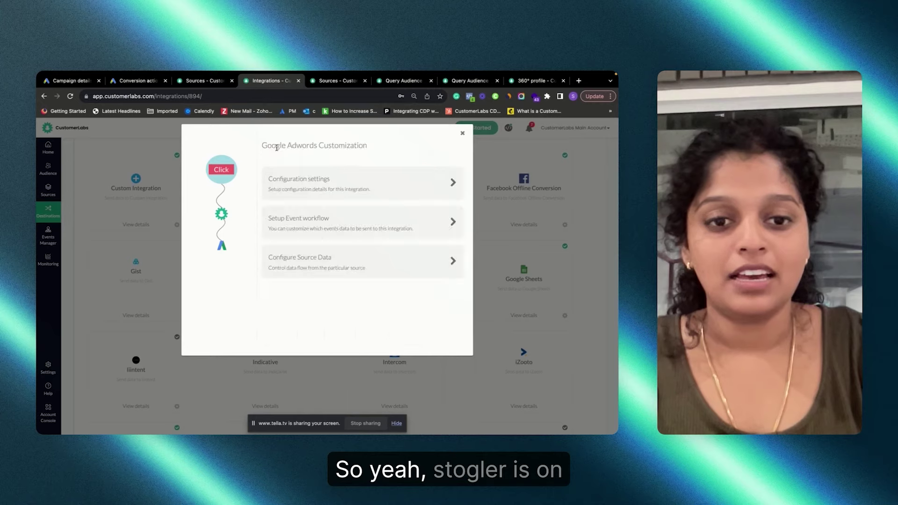
Close the Google Adwords customization options and switch to the open audience query.
{"action": "left_click", "coordinate": [462, 134]}
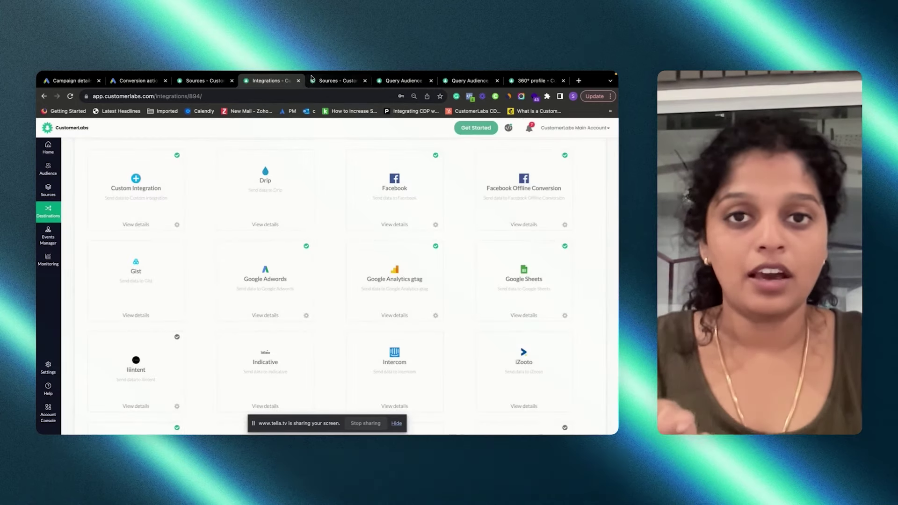
{"action": "left_click", "coordinate": [403, 81]}
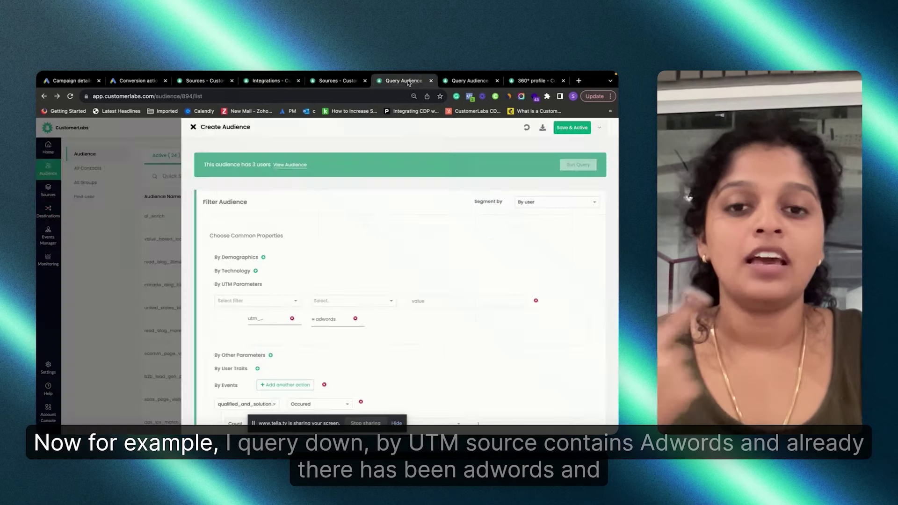
Try to add a UTM parameter filter for utm_source containing adwords to the audience, and check the qualified and solution event condition.
{"action": "left_click", "coordinate": [268, 300]}
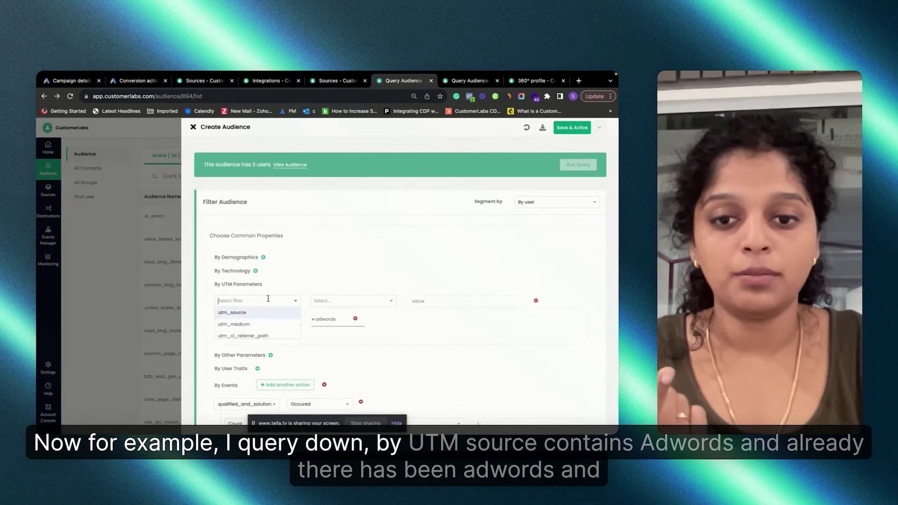
{"action": "left_click", "coordinate": [262, 312]}
{"action": "left_click", "coordinate": [328, 304]}
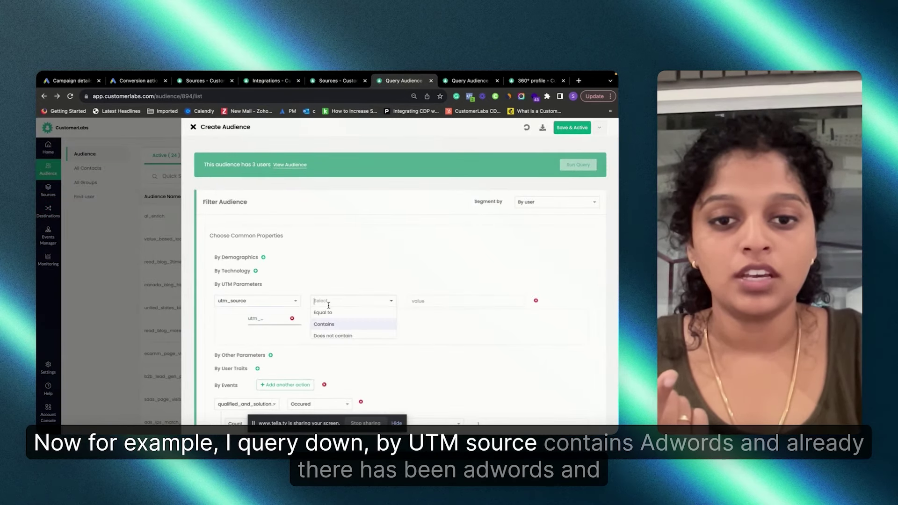
{"action": "left_click", "coordinate": [323, 324]}
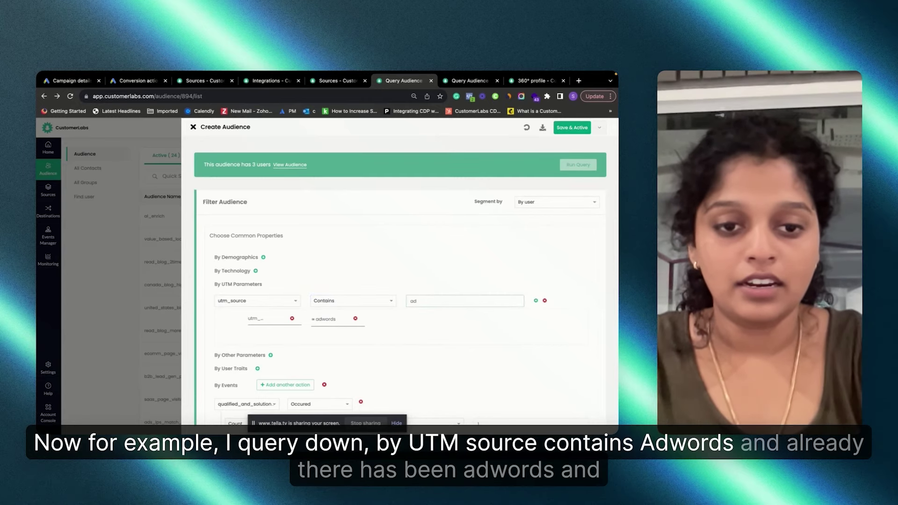
{"action": "key", "text": "BackSpace"}
{"action": "key", "text": "BackSpace"}
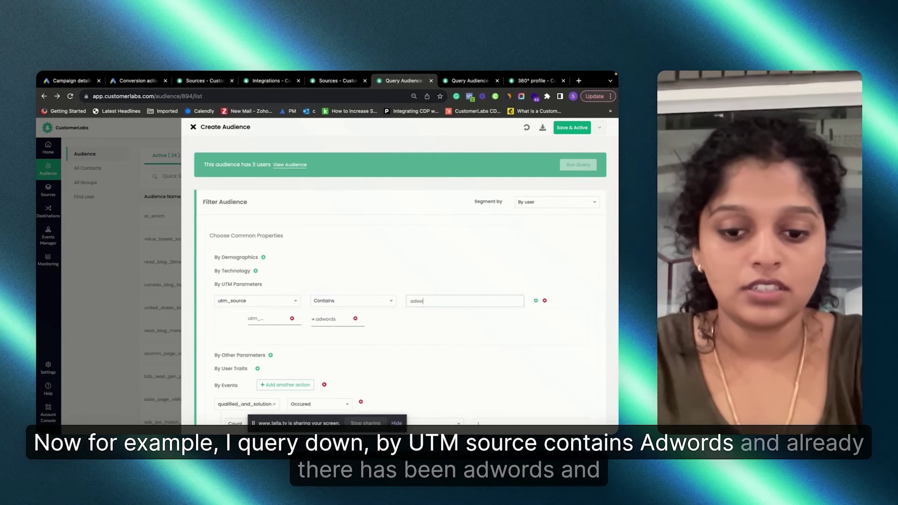
{"action": "left_click", "coordinate": [536, 301]}
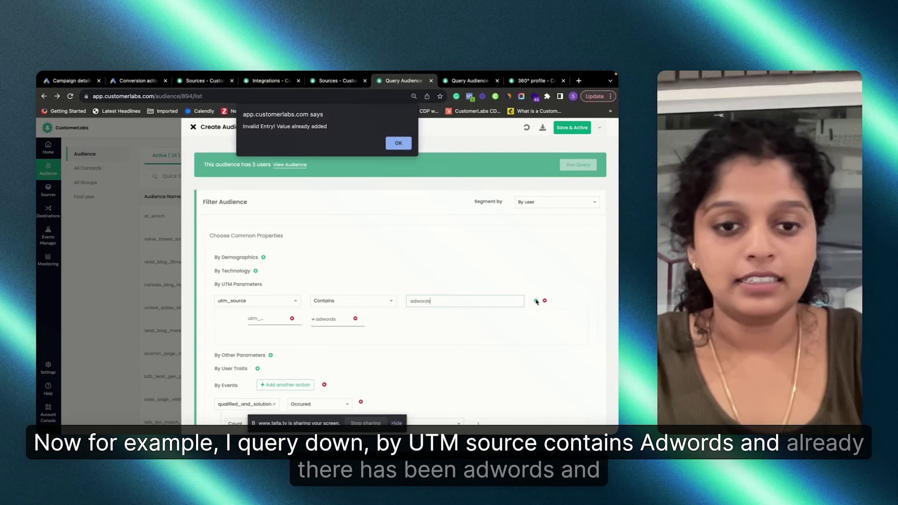
{"action": "left_click", "coordinate": [410, 145]}
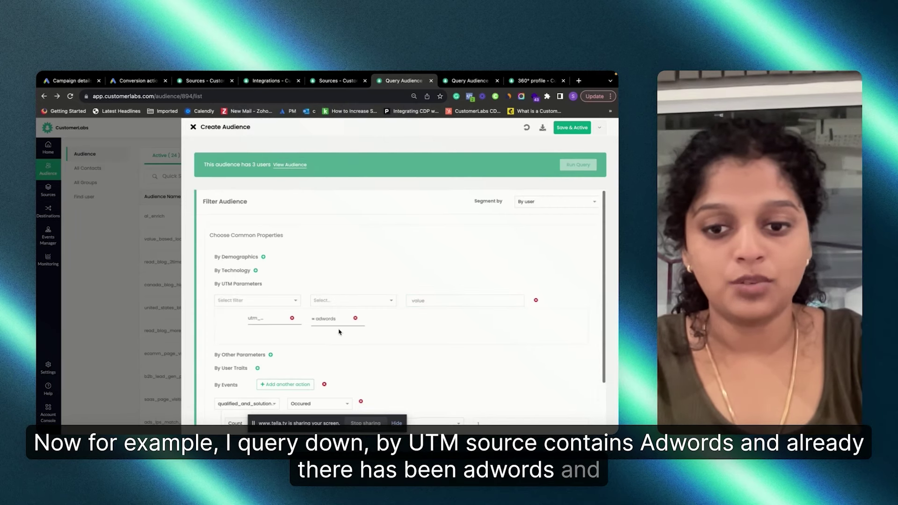
{"action": "scroll", "coordinate": [248, 374], "scroll_direction": "down", "scroll_amount": 1}
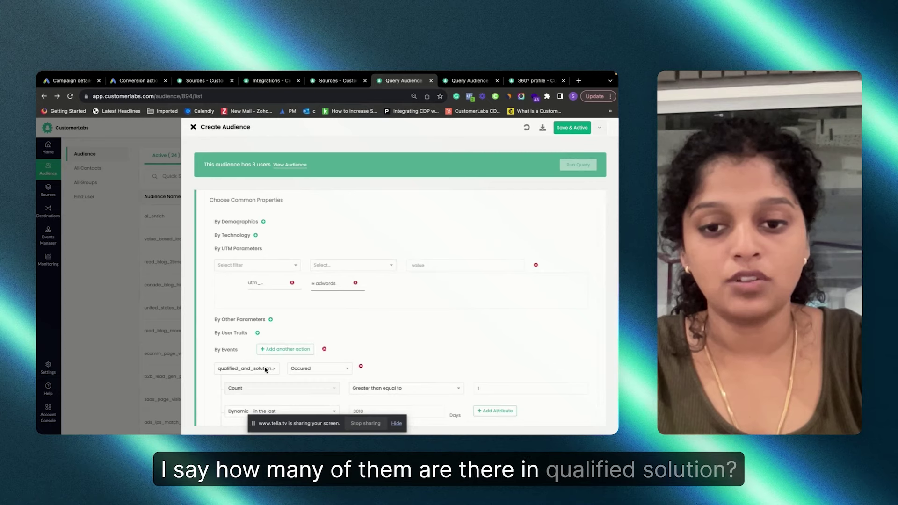
{"action": "scroll", "coordinate": [493, 304], "scroll_direction": "up", "scroll_amount": 1}
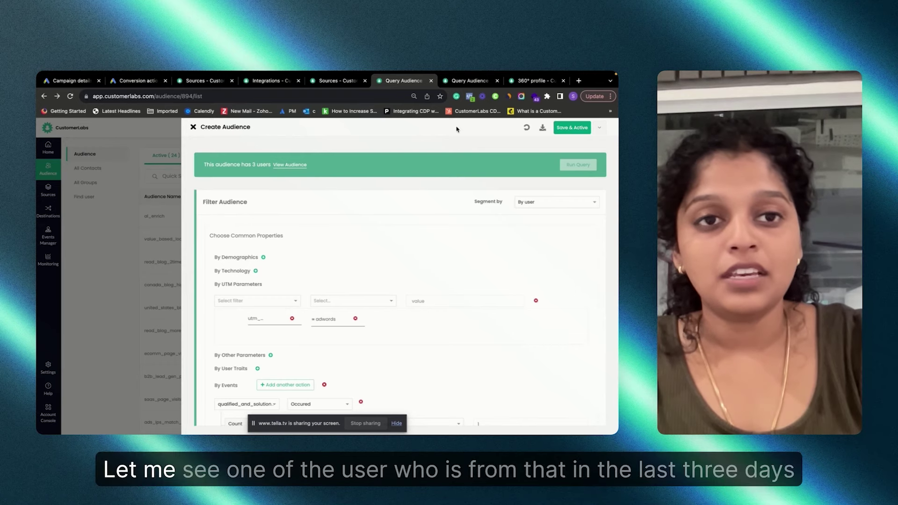
Go to the lead's 360° profile and examine the Additional Info attributes and the External IDs.
{"action": "left_click", "coordinate": [533, 82]}
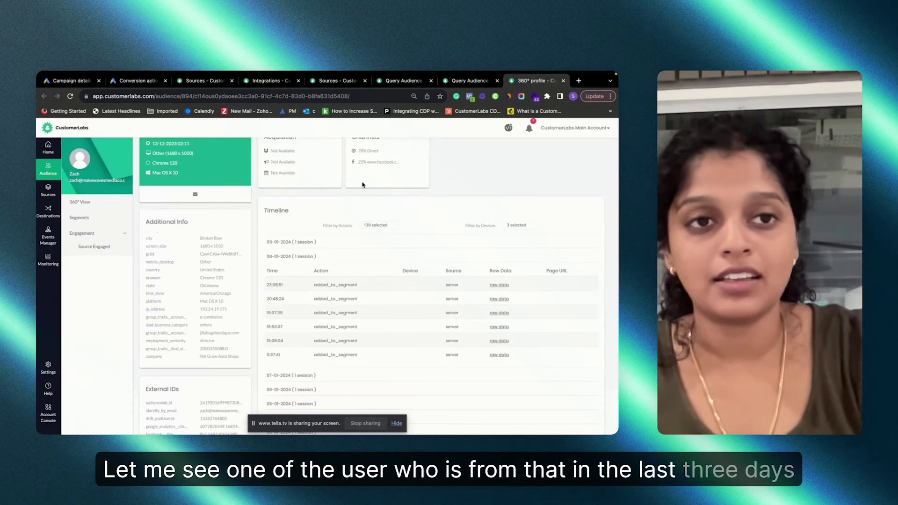
{"action": "scroll", "coordinate": [195, 290], "scroll_direction": "up", "scroll_amount": 2}
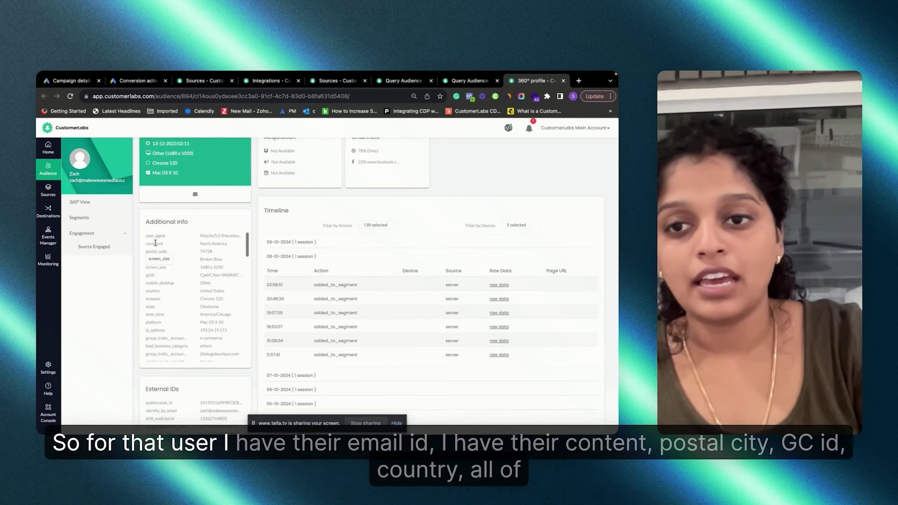
{"action": "scroll", "coordinate": [173, 258], "scroll_direction": "up", "scroll_amount": 2}
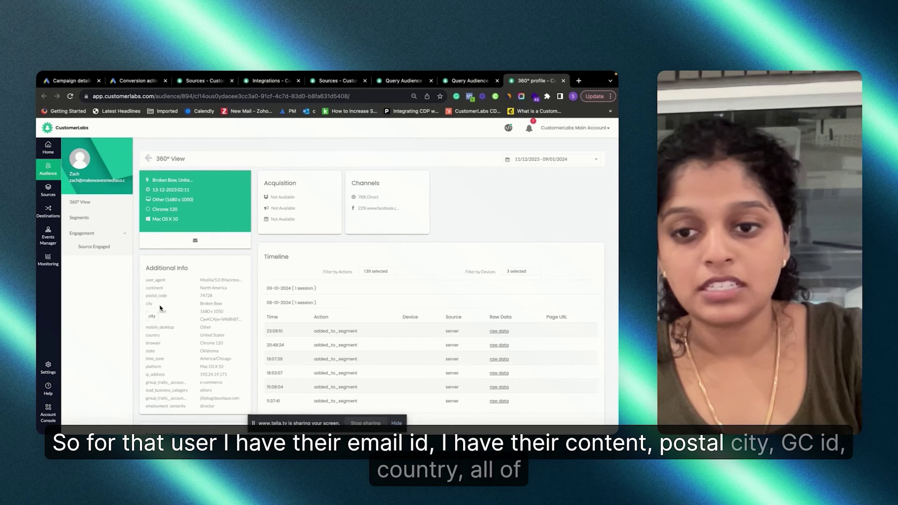
{"action": "scroll", "coordinate": [211, 320], "scroll_direction": "down", "scroll_amount": 5}
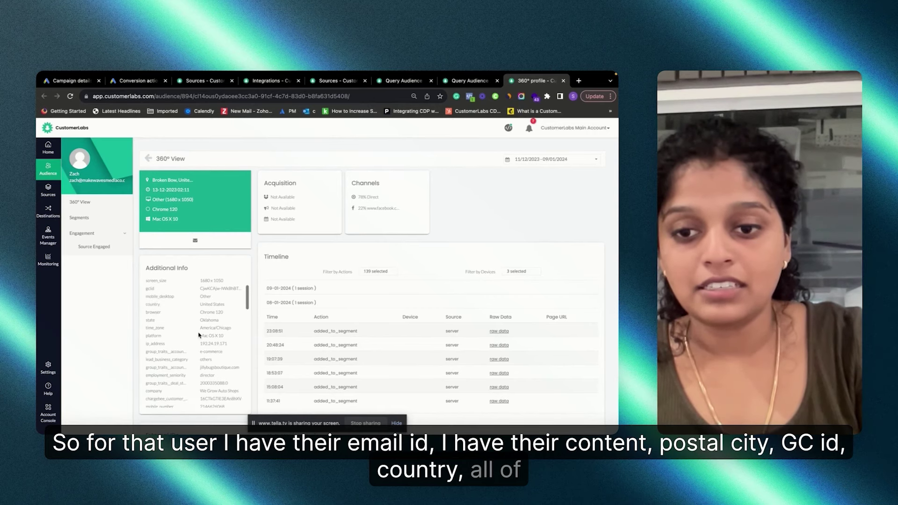
{"action": "scroll", "coordinate": [185, 349], "scroll_direction": "down", "scroll_amount": 6}
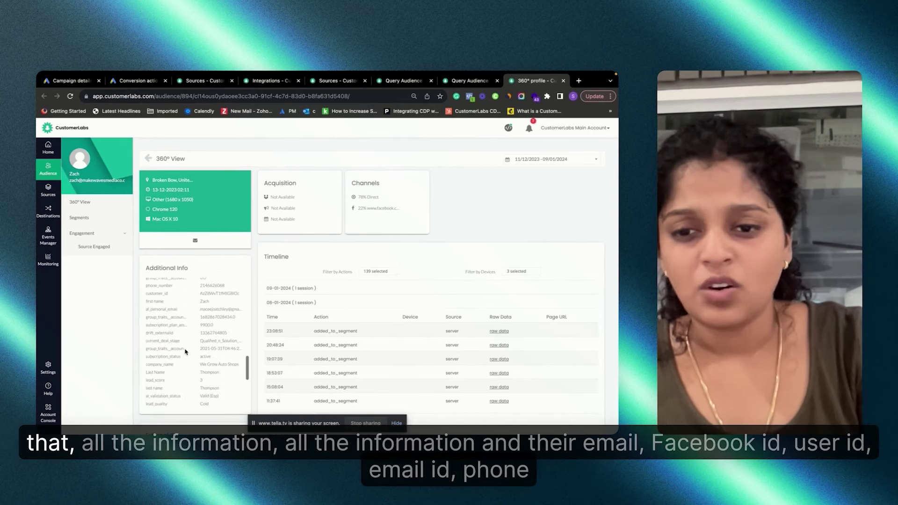
{"action": "scroll", "coordinate": [185, 352], "scroll_direction": "down", "scroll_amount": 6}
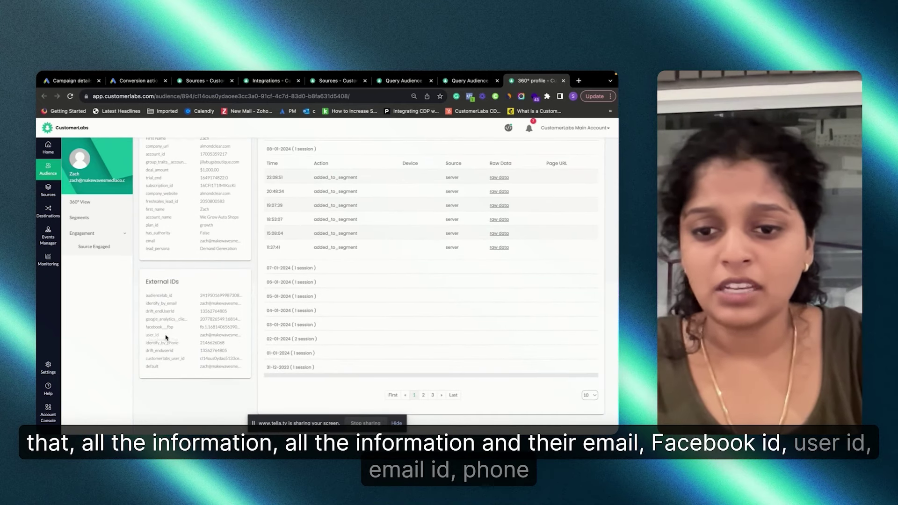
{"action": "scroll", "coordinate": [200, 372], "scroll_direction": "up", "scroll_amount": 1}
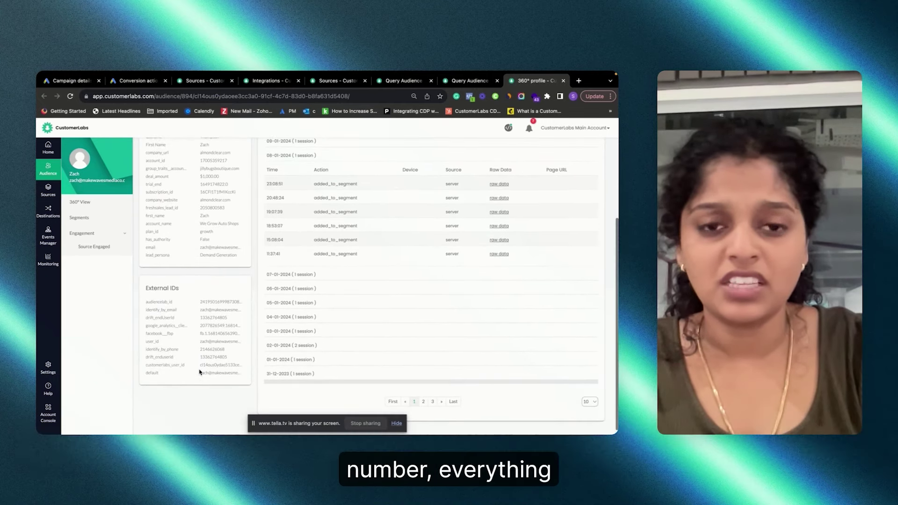
Expand the 06-01-2024 session in the profile timeline, and switch to the Offline conversions presentation in Google Slides.
{"action": "left_click", "coordinate": [307, 287]}
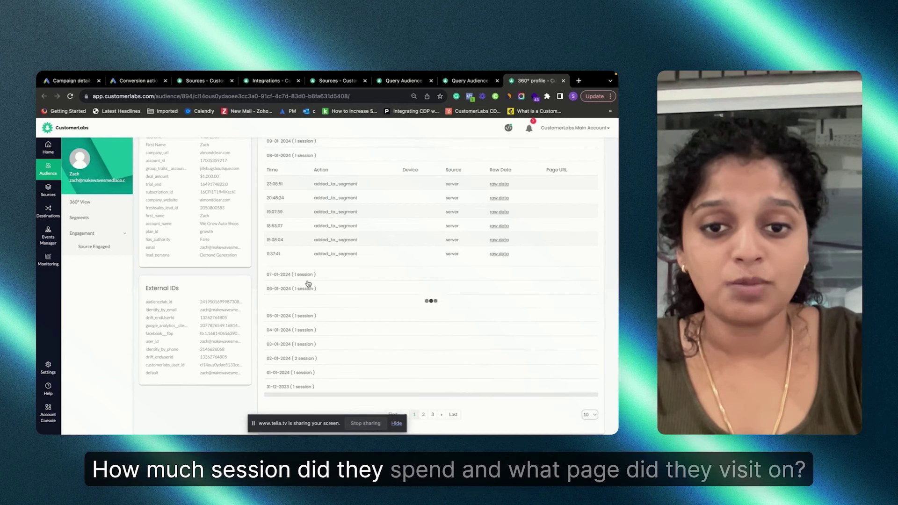
{"action": "scroll", "coordinate": [308, 276], "scroll_direction": "up", "scroll_amount": 3}
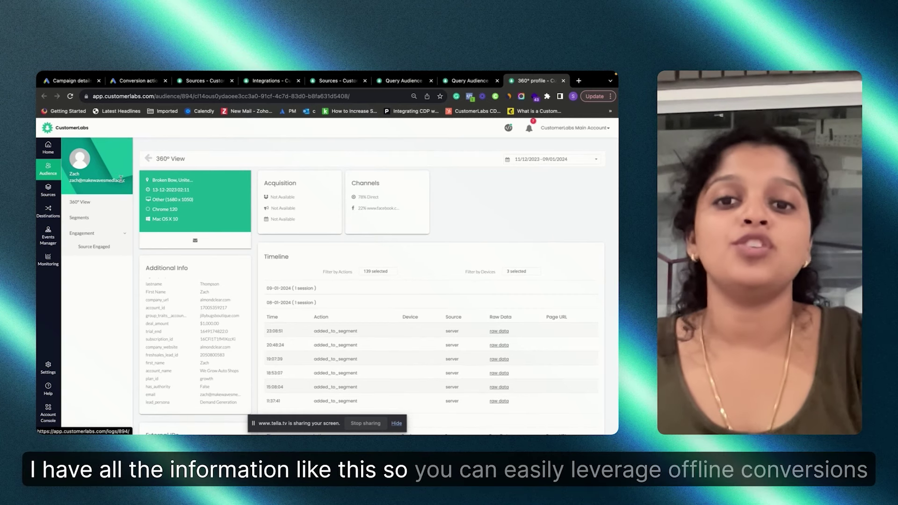
{"action": "key", "text": "ctrl+Right"}
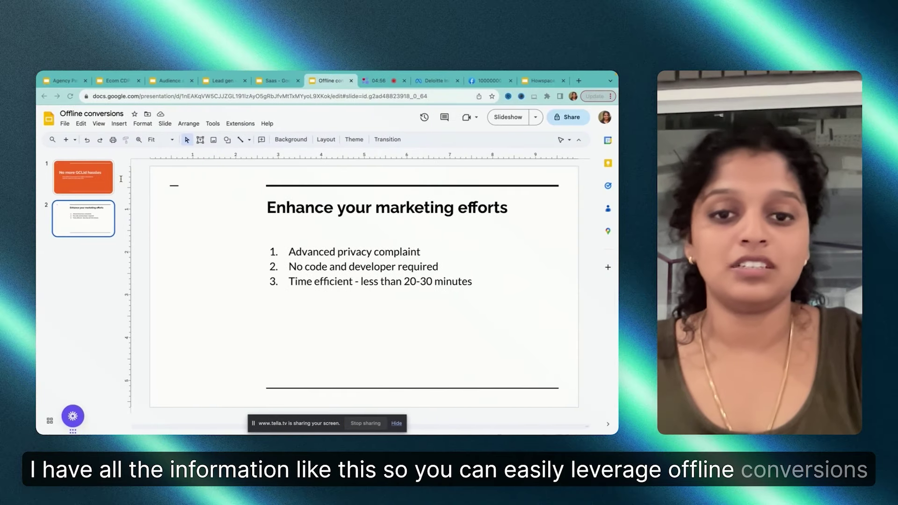